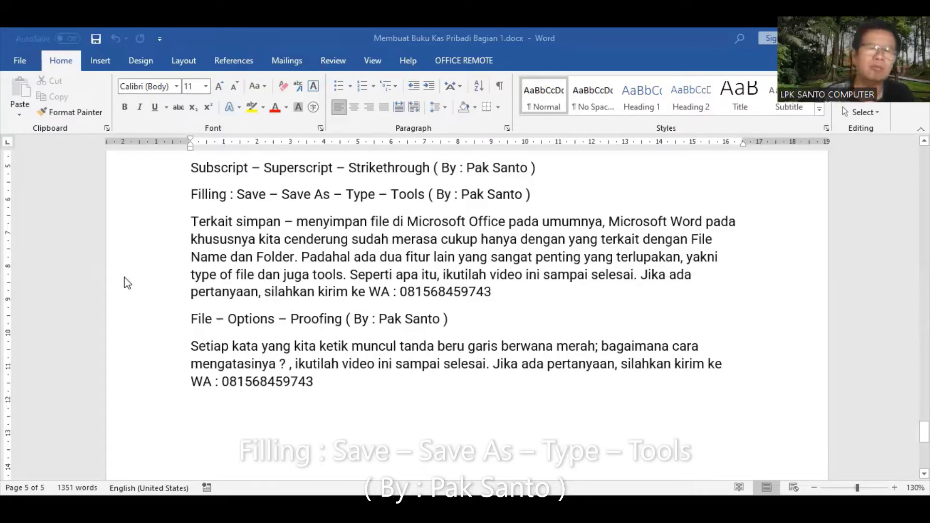
left_click(347, 248)
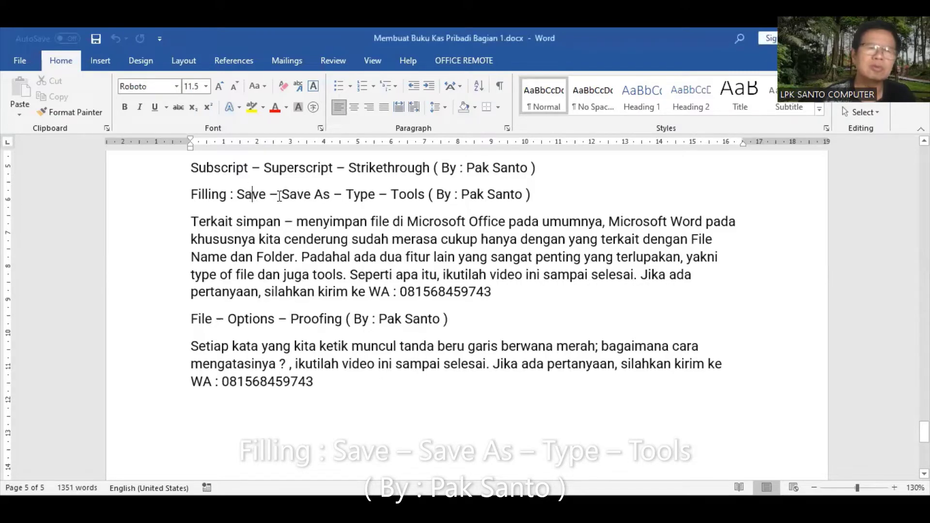
double_click(251, 194)
left_click_drag(282, 194, 333, 199)
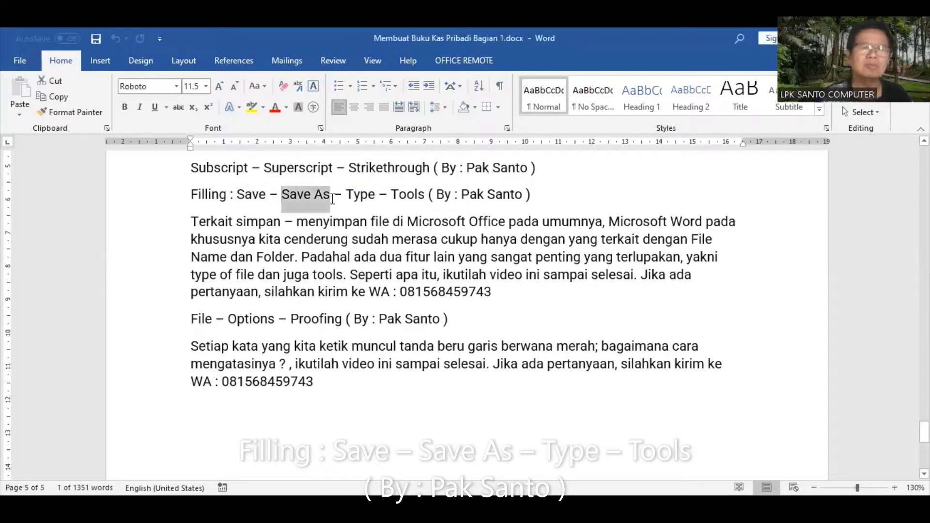
left_click(330, 297)
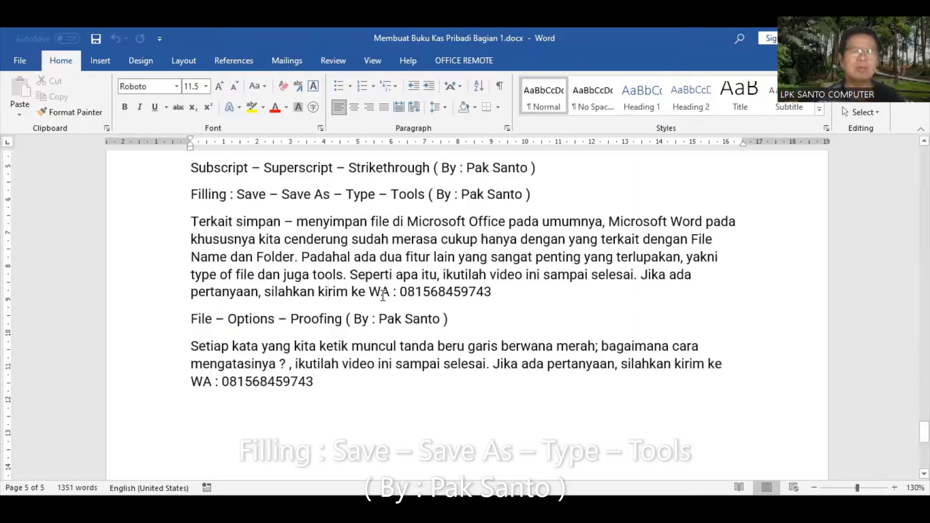
Step: Start a Save As of the document and choose the WORD ON TOUTUBE > SELINGAN folder on drive E: as the destination
left_click(25, 62)
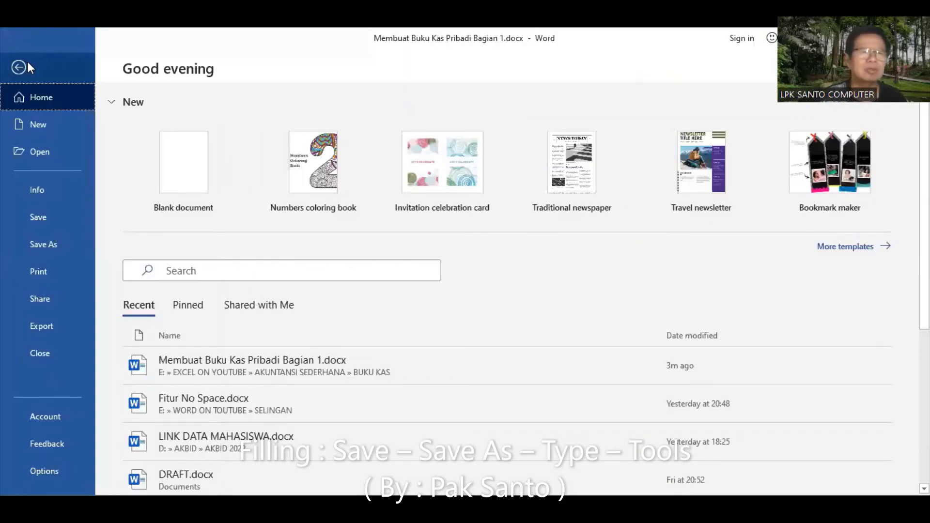
left_click(51, 246)
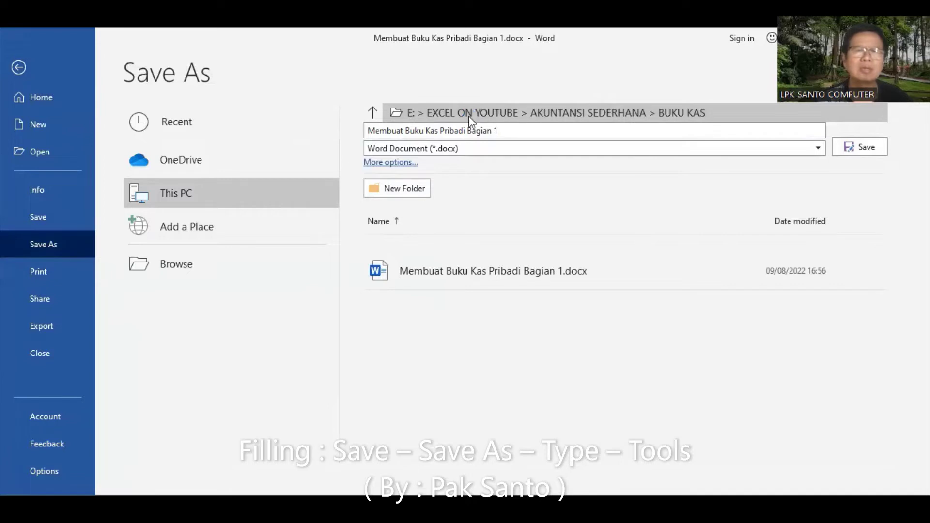
left_click(245, 257)
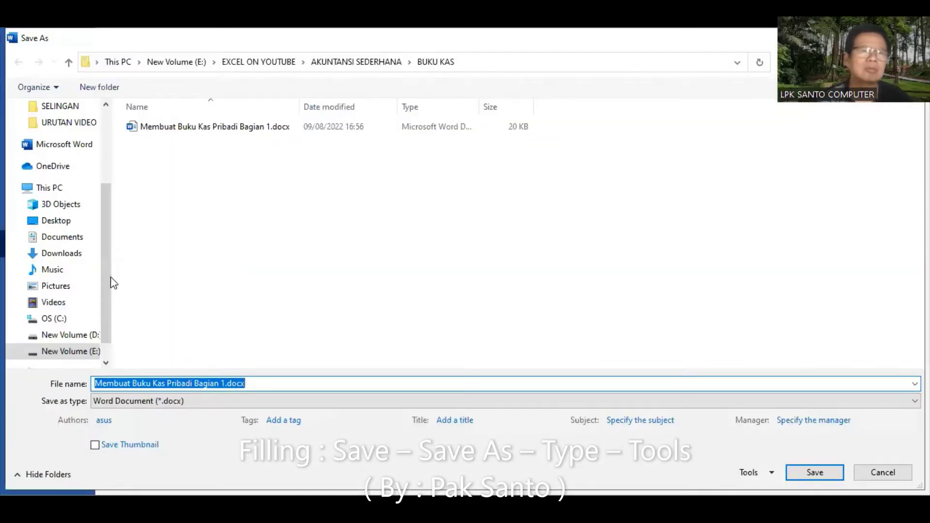
left_click(77, 350)
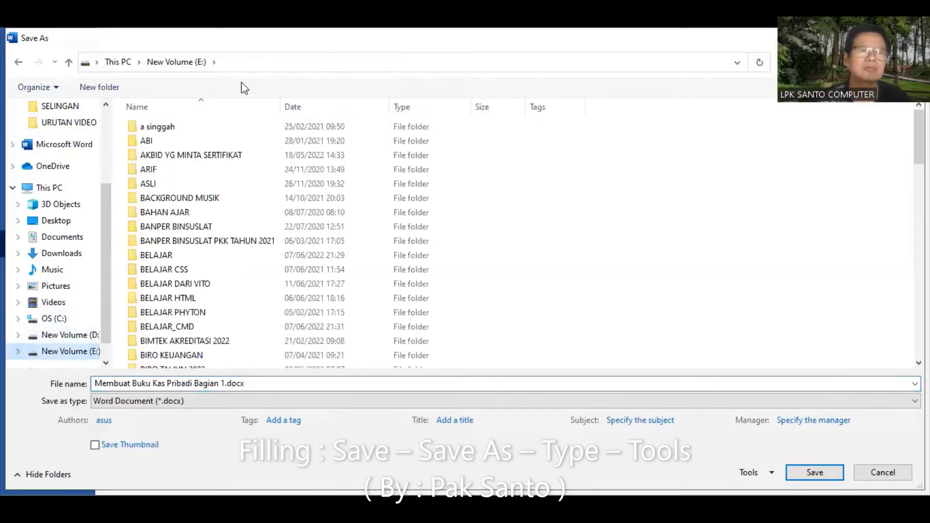
left_click(204, 225)
key("w")
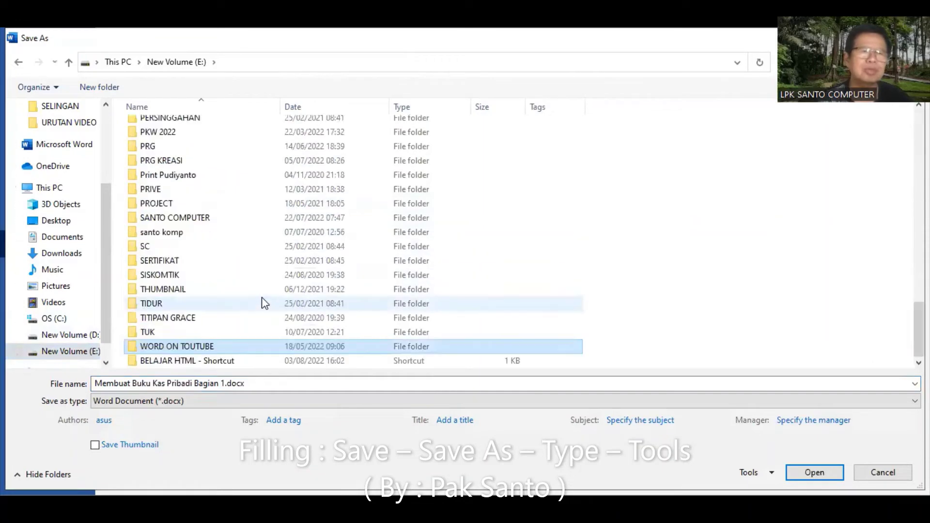
double_click(223, 350)
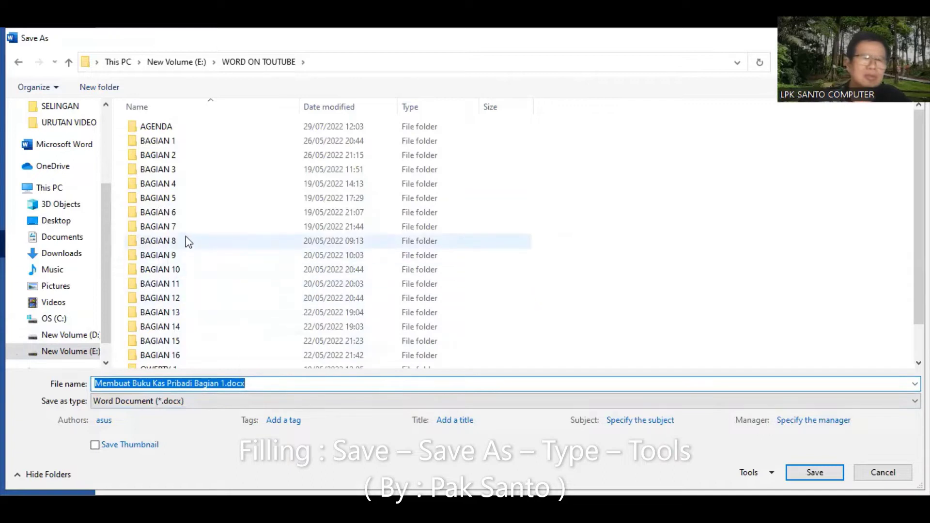
scroll(184, 240, "down", 1)
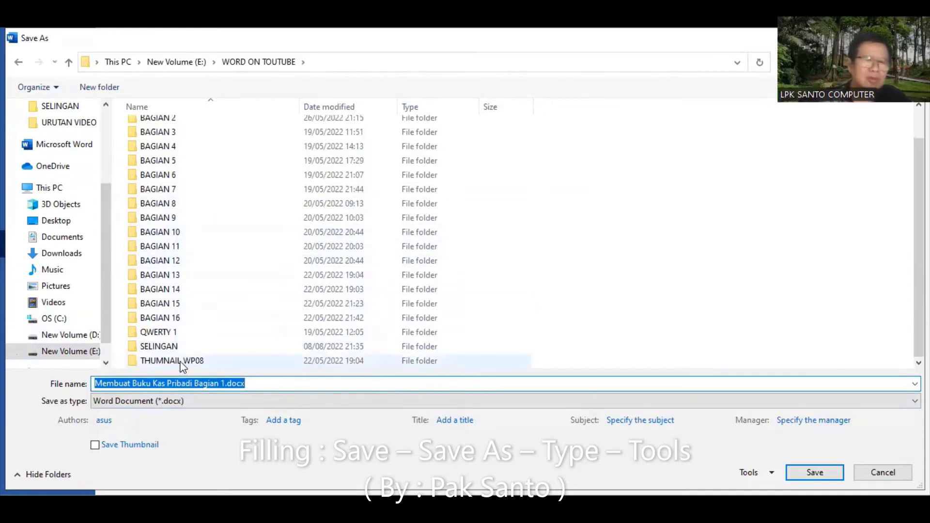
left_click(163, 347)
double_click(162, 347)
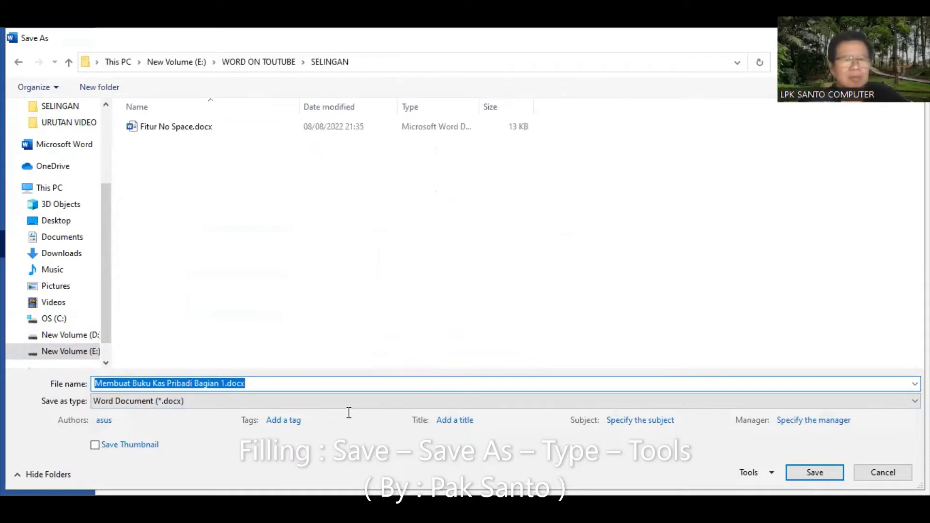
Step: Name the copy FILINGS and save it as a Word document
type("FI")
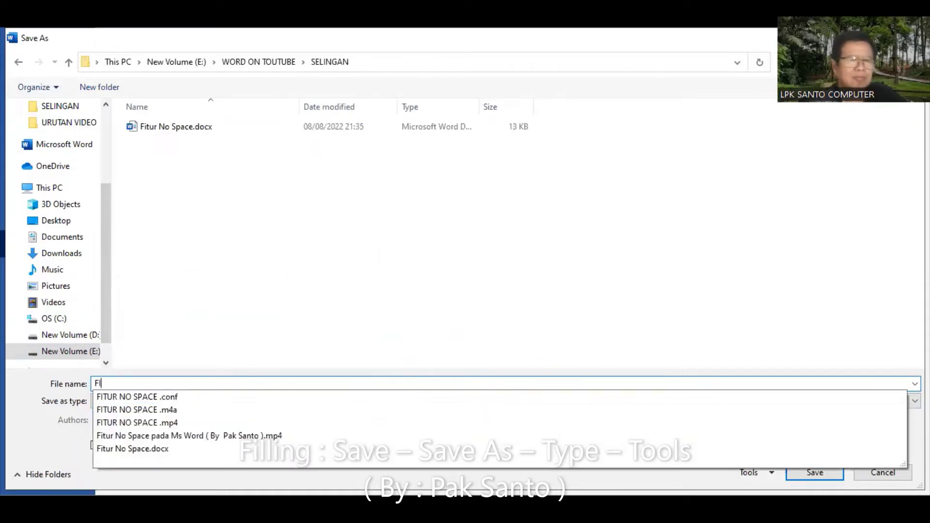
type("LING")
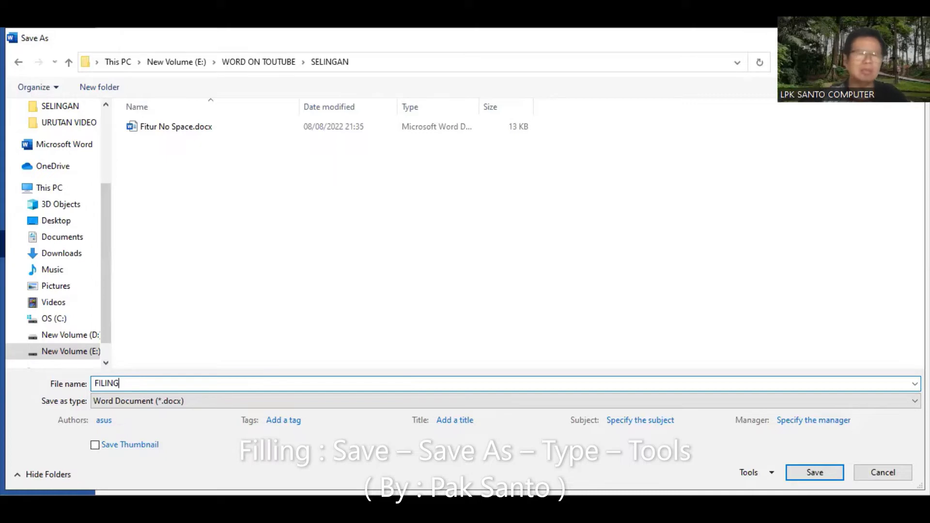
type("S")
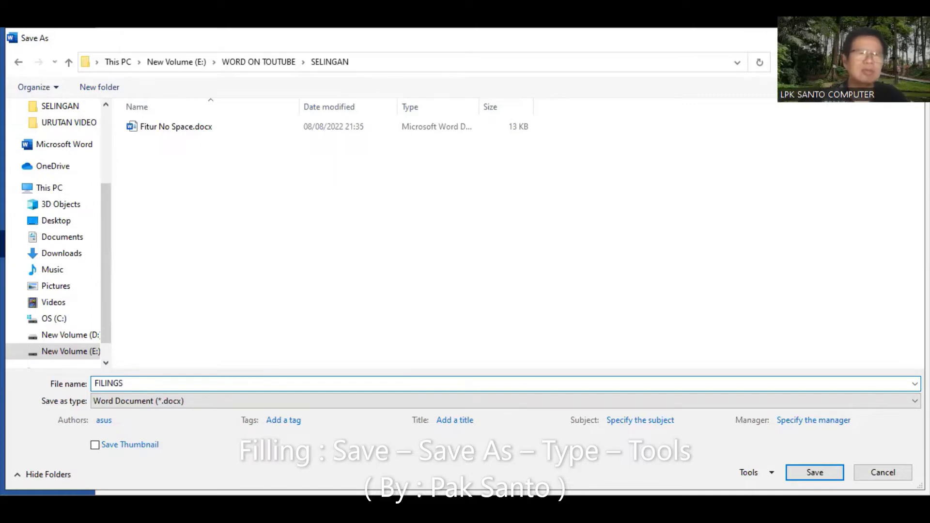
key("Return")
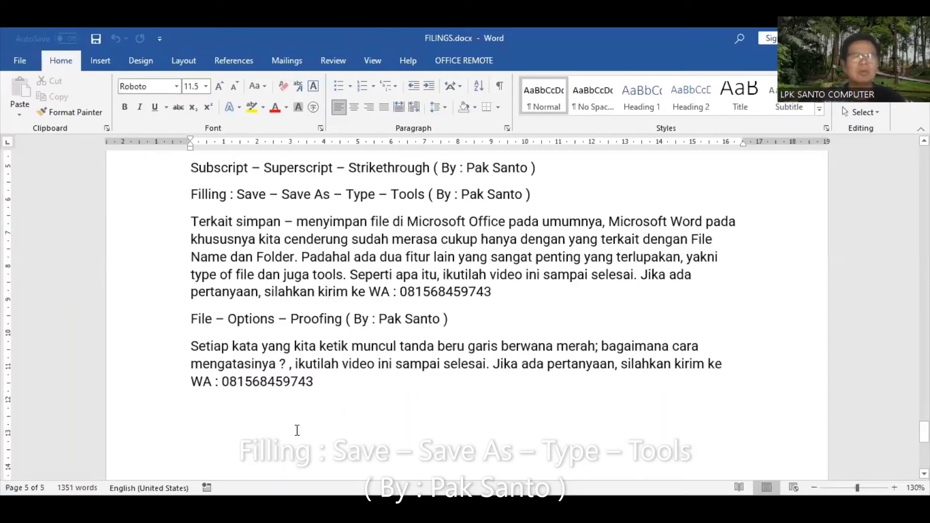
left_click(20, 61)
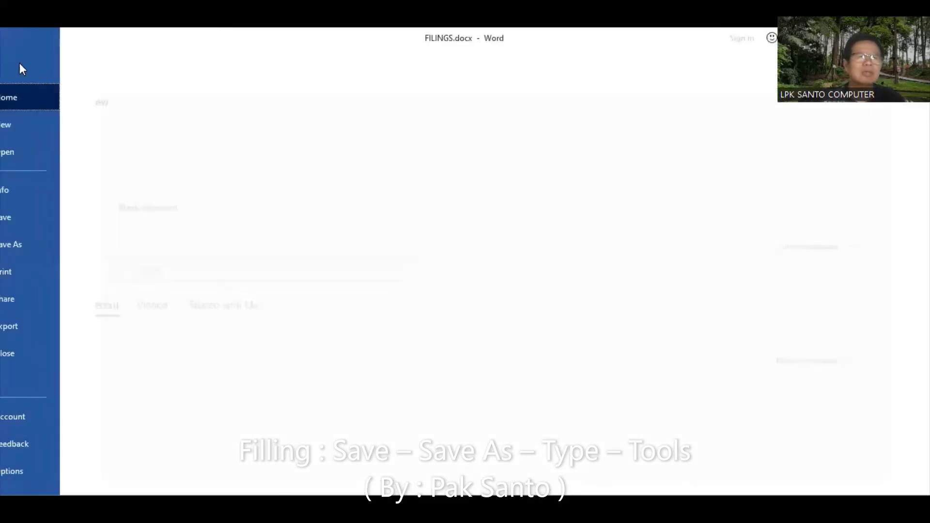
left_click(44, 240)
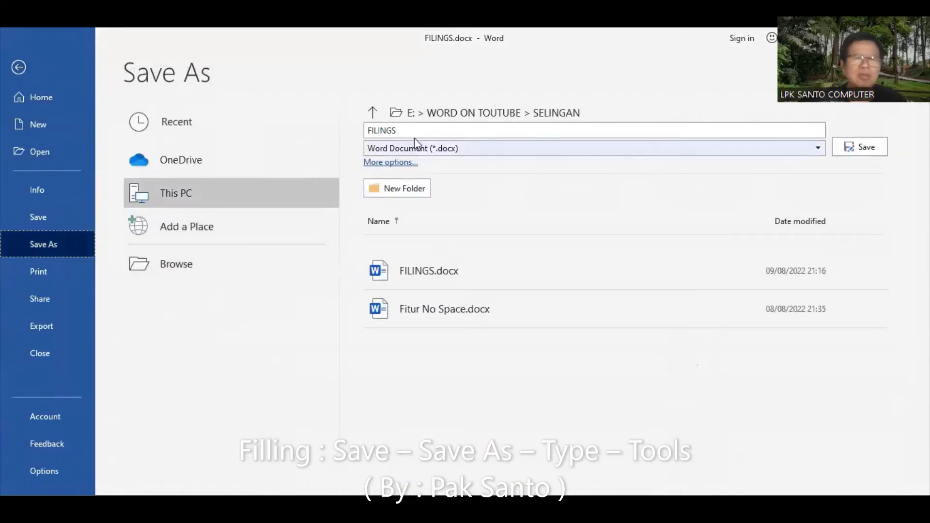
left_click(525, 129)
left_click(525, 129)
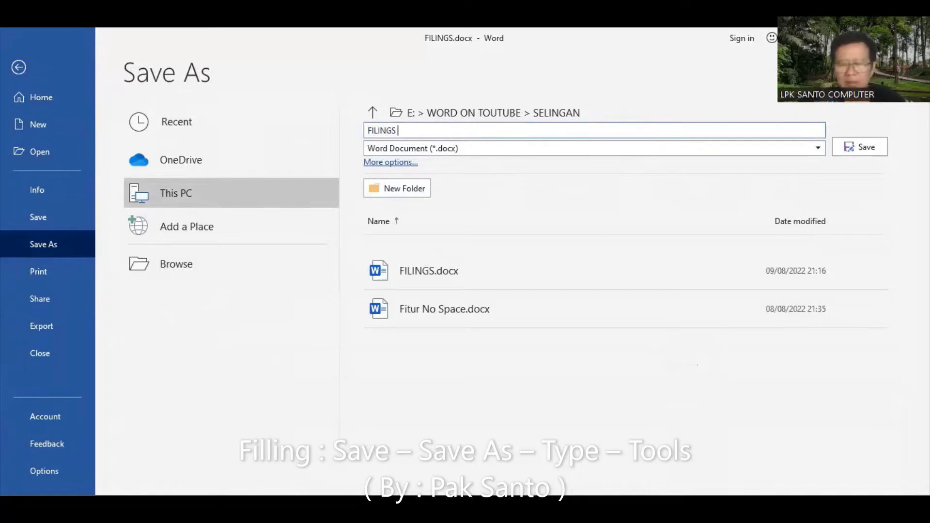
left_click(367, 130)
type("VARIASI")
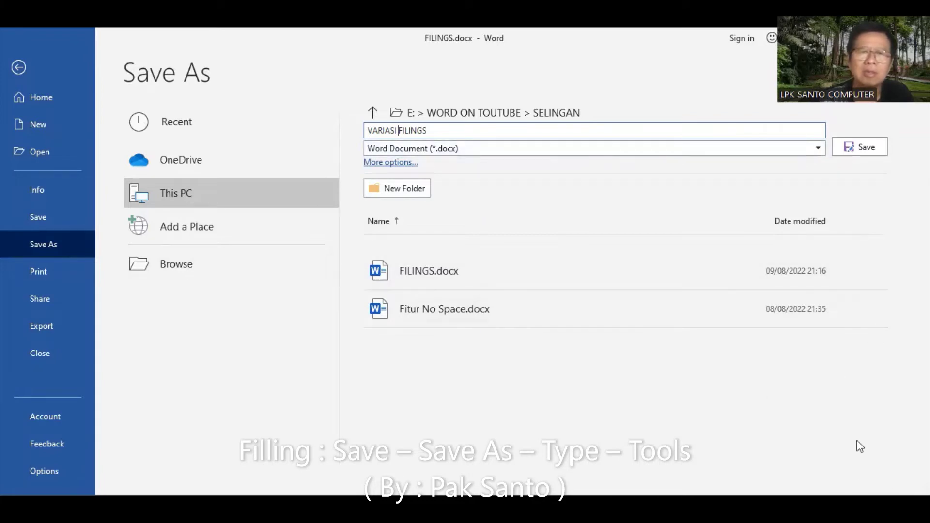
left_click(818, 148)
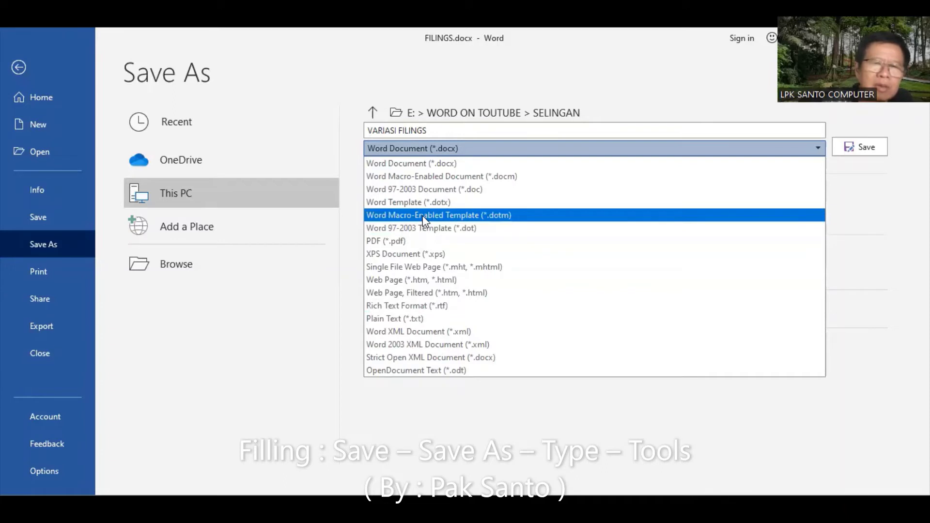
left_click(261, 327)
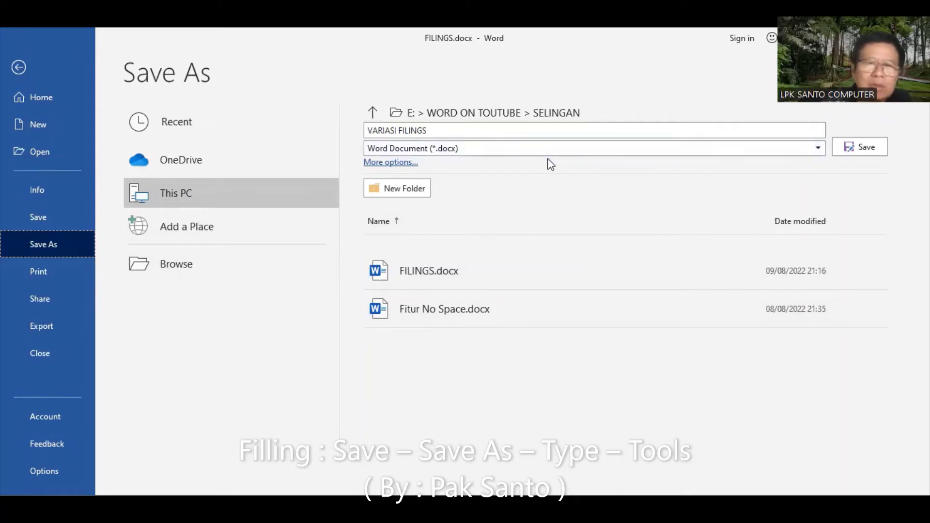
left_click(471, 130)
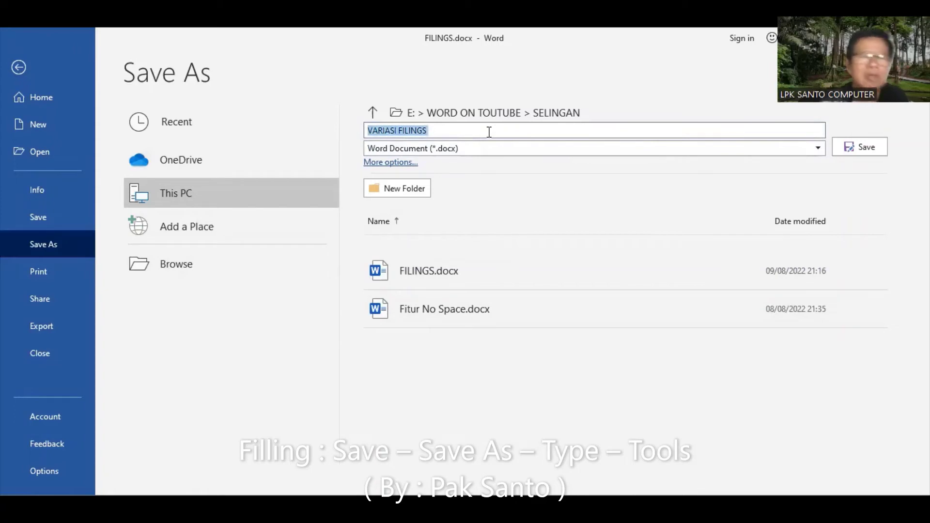
left_click(19, 67)
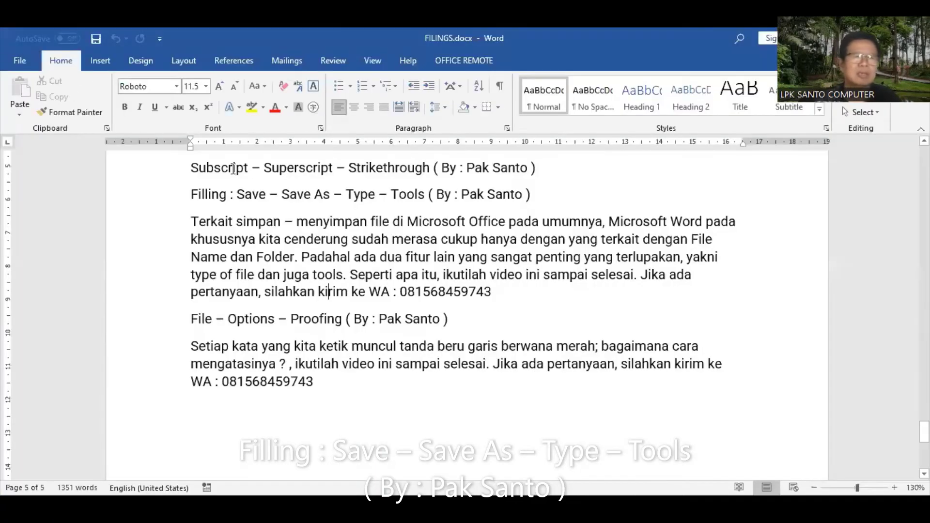
Step: Copy the "Filling : Save – Save As – Type – Tools" heading line together with the paragraph directly beneath it
key("ctrl+a")
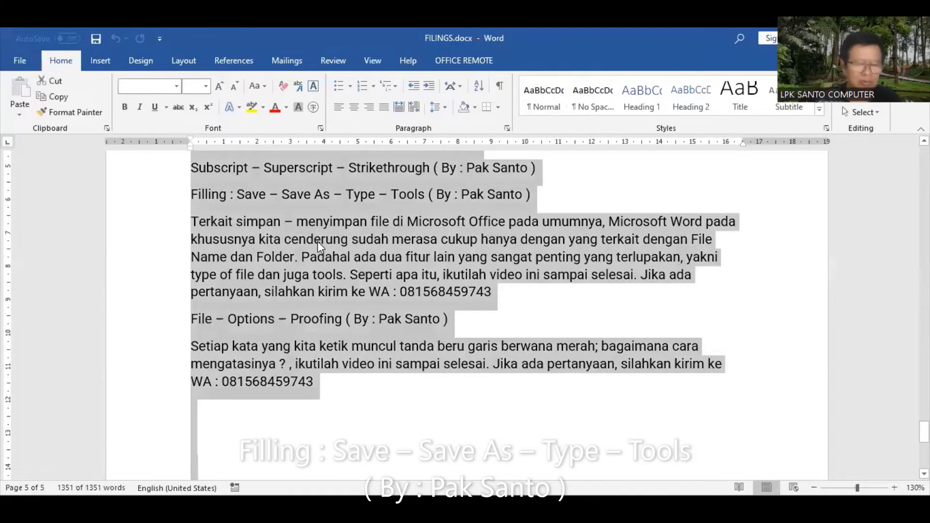
left_click(318, 240)
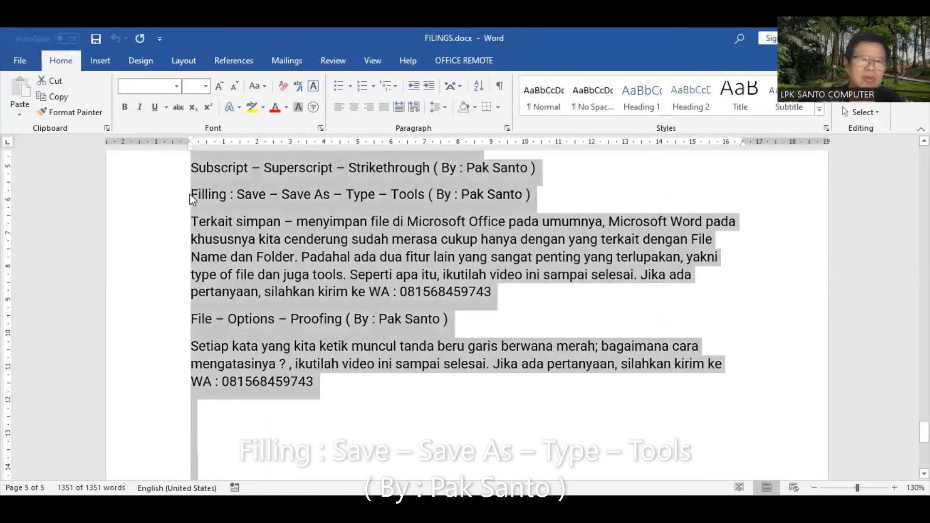
left_click(191, 194)
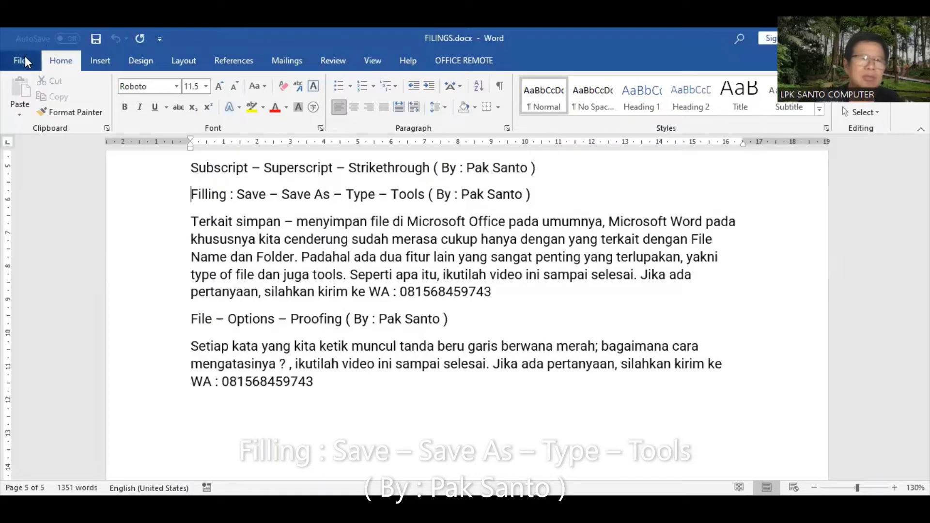
left_click(506, 295, "shift")
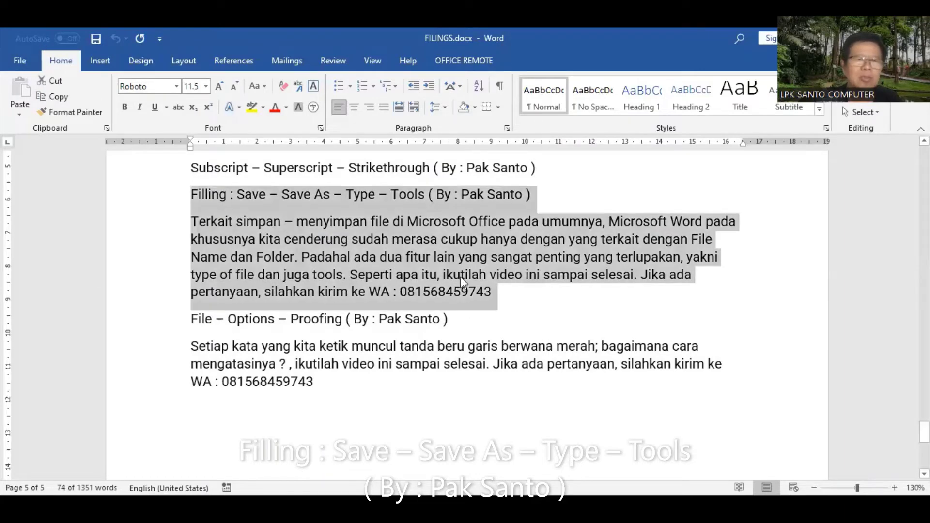
left_click(52, 98)
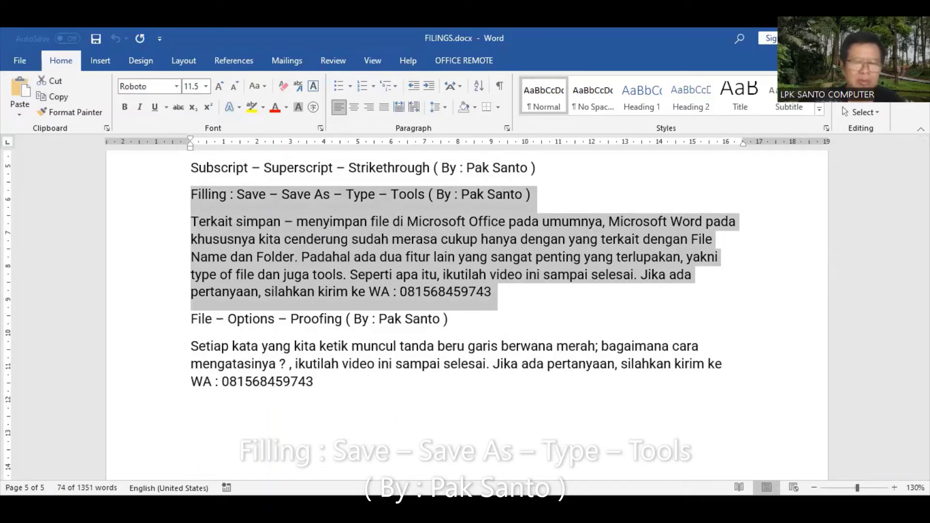
key("Right")
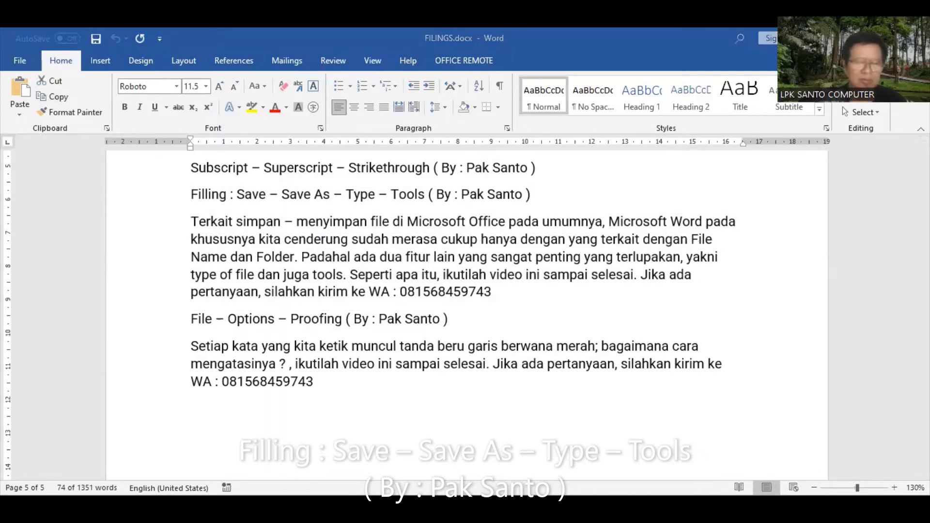